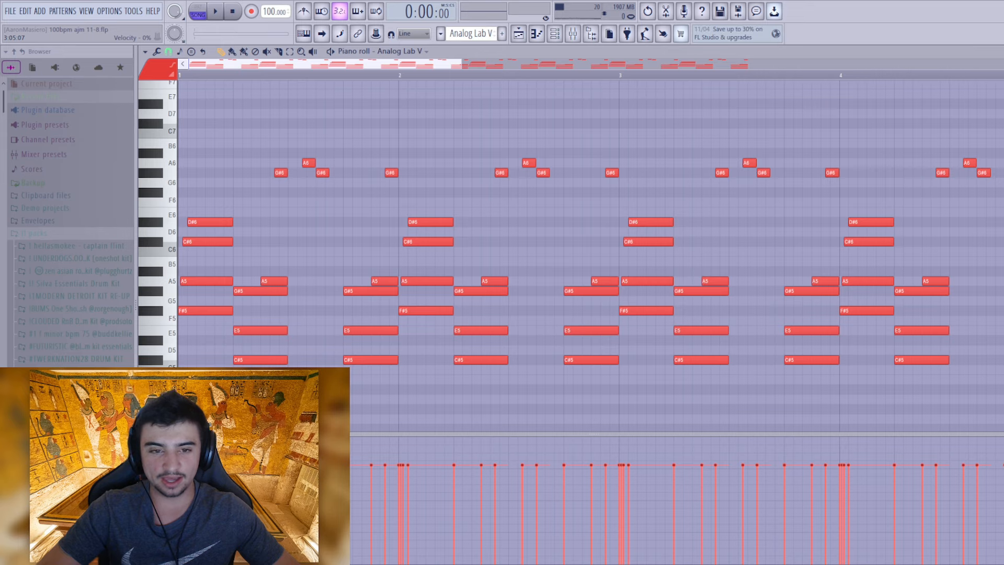
# - Switch playback from song mode to pattern mode and audition the Analog Lab V melody
pyautogui.scroll(-2, 314, 251)
pyautogui.scroll(3, 275, 80)
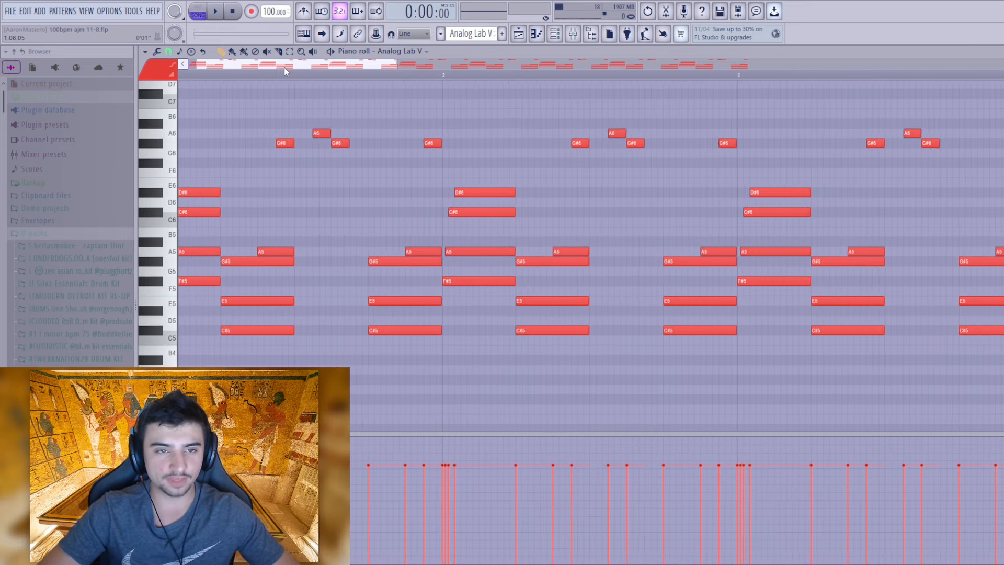
pyautogui.scroll(2, 240, 235)
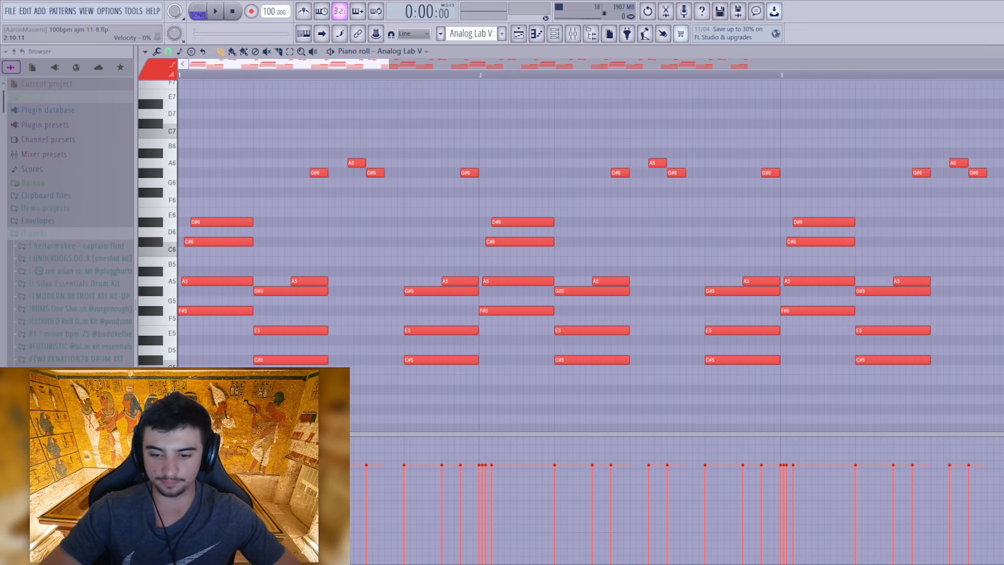
pyautogui.scroll(-2, 323, 327)
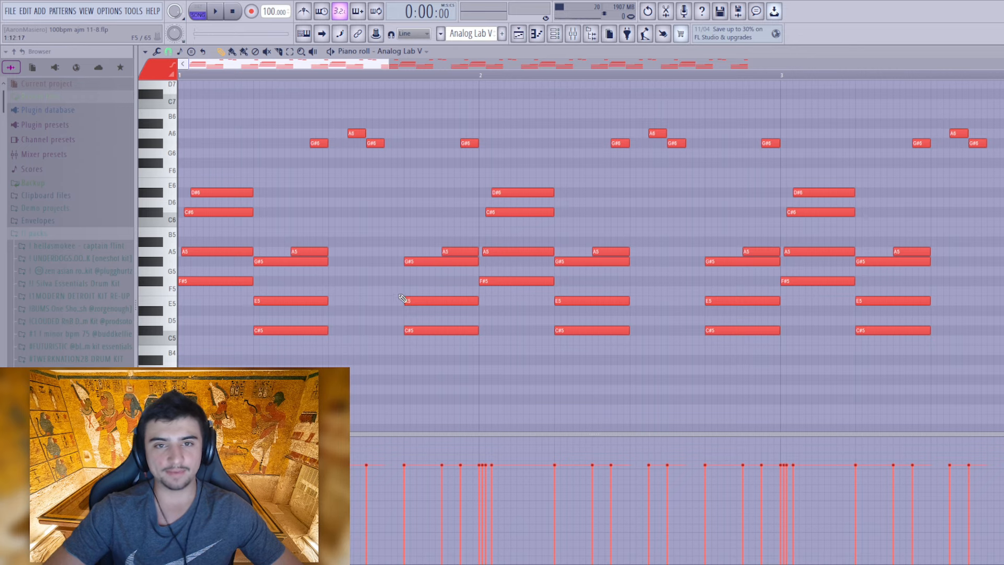
pyautogui.scroll(1, 403, 298)
pyautogui.press('space')
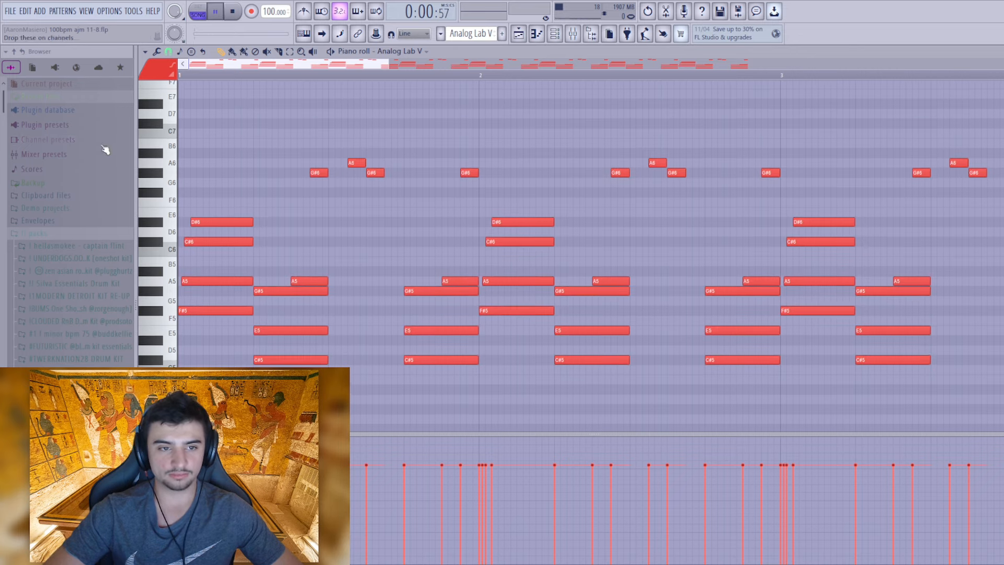
pyautogui.press('space')
pyautogui.click(197, 14)
pyautogui.press('space')
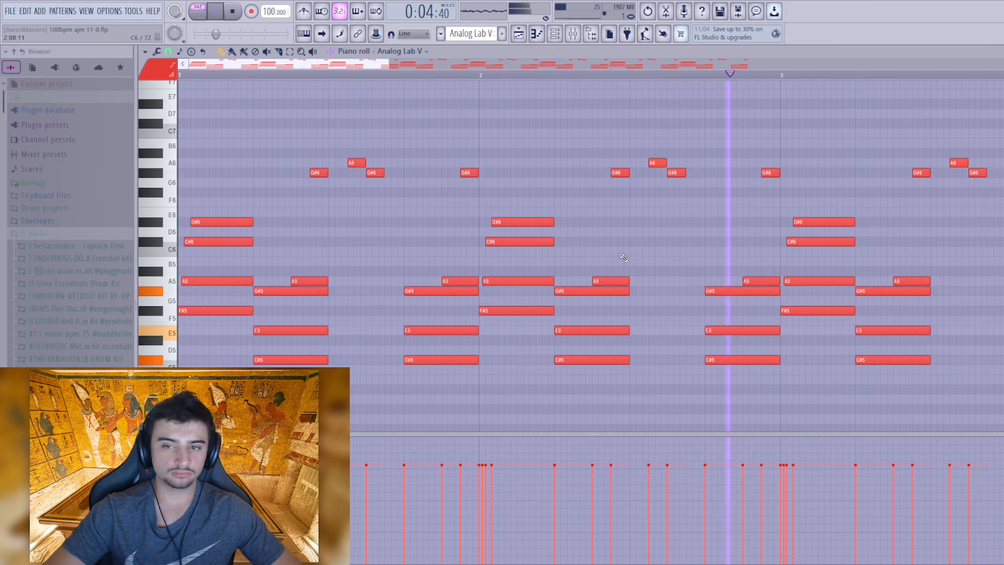
pyautogui.press('space')
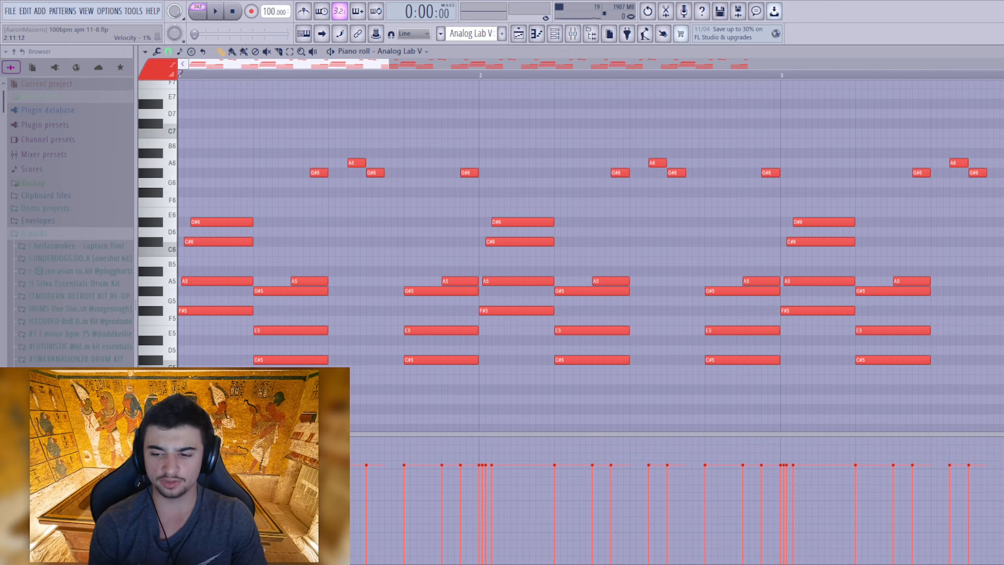
# - Show the XV-5080 notes in the piano roll and play the pattern through
pyautogui.doubleClick(354, 340)
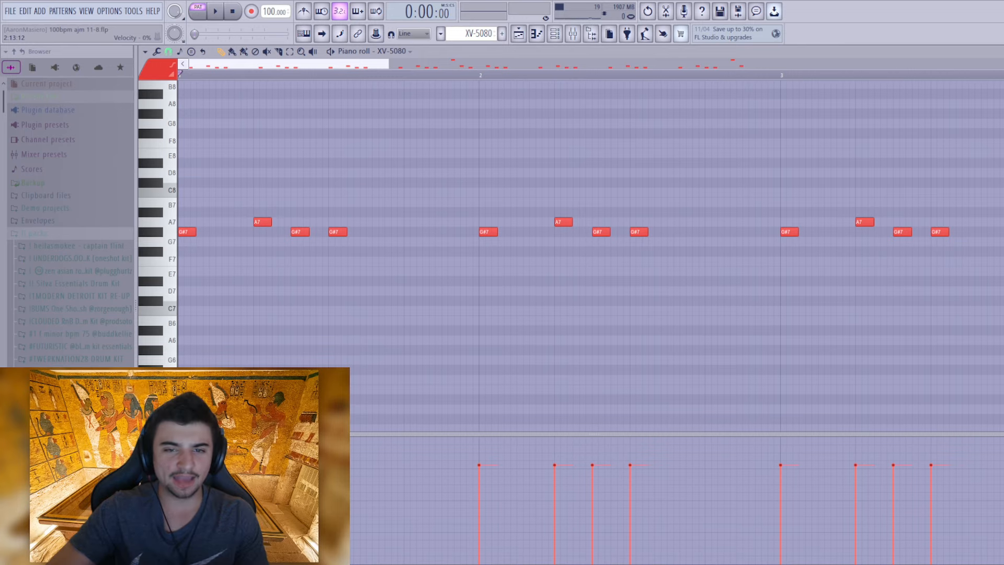
pyautogui.scroll(-5, 437, 76)
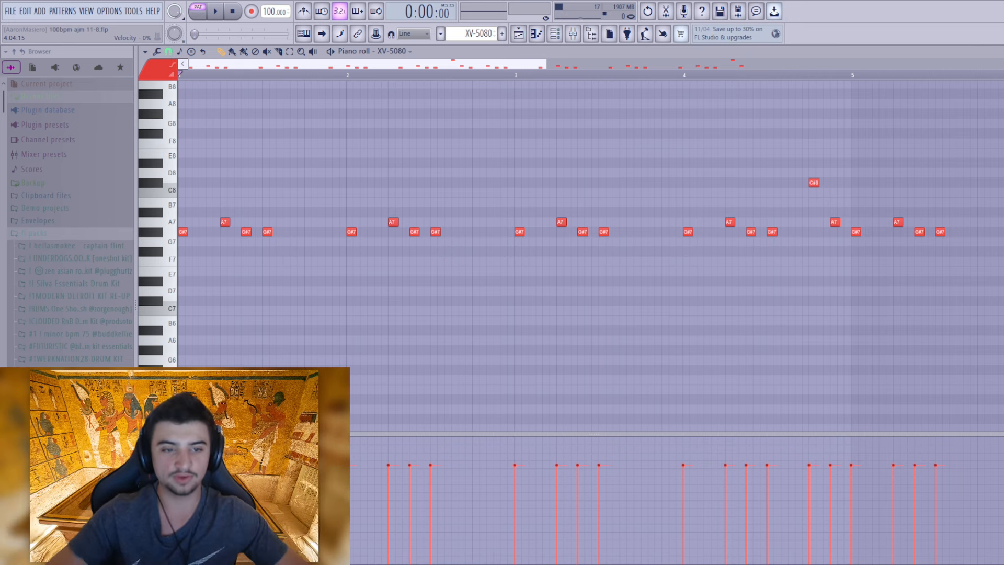
pyautogui.press('space')
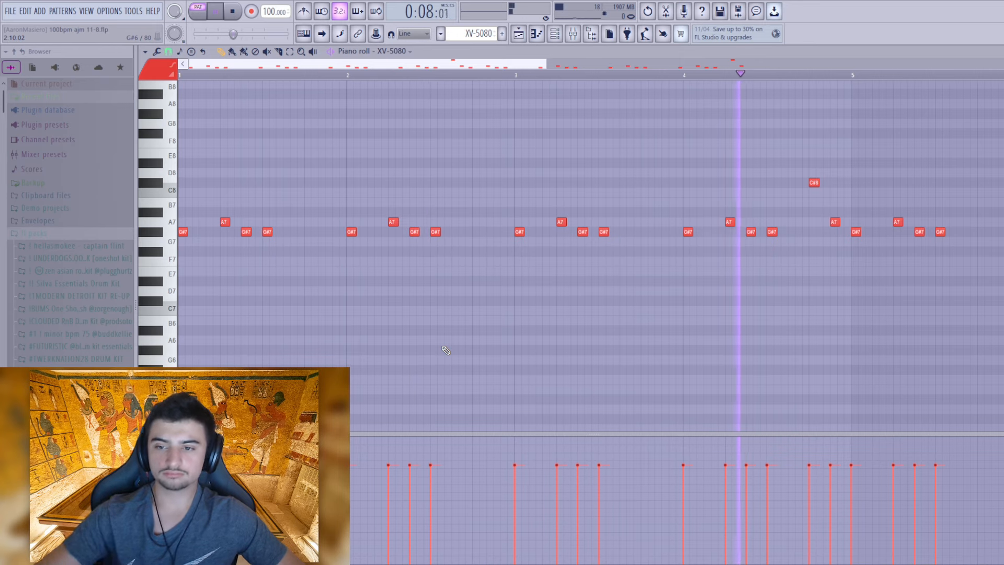
pyautogui.press('space')
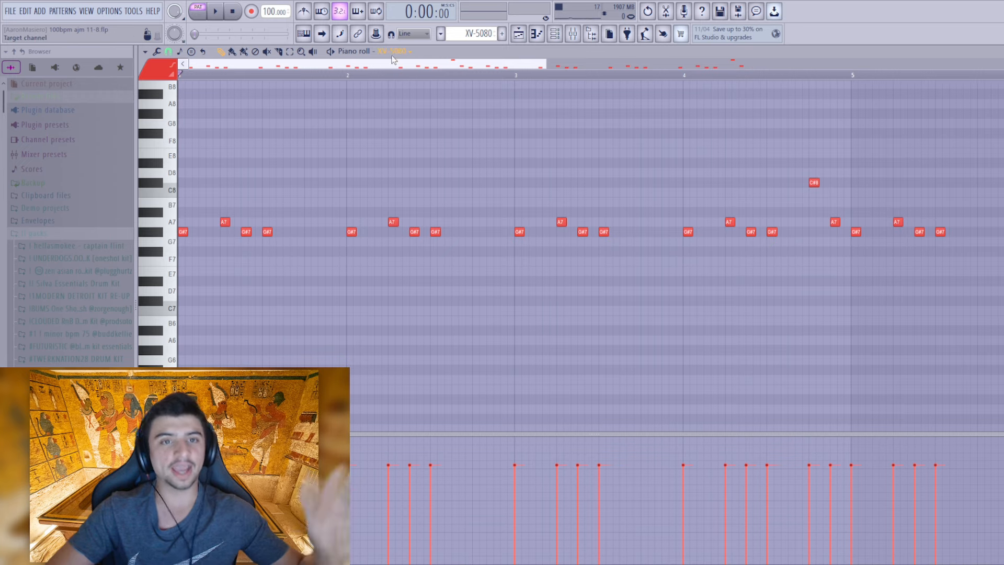
# - Switch the piano roll to Analog Lab V #2 and audition its notes
pyautogui.click(451, 116)
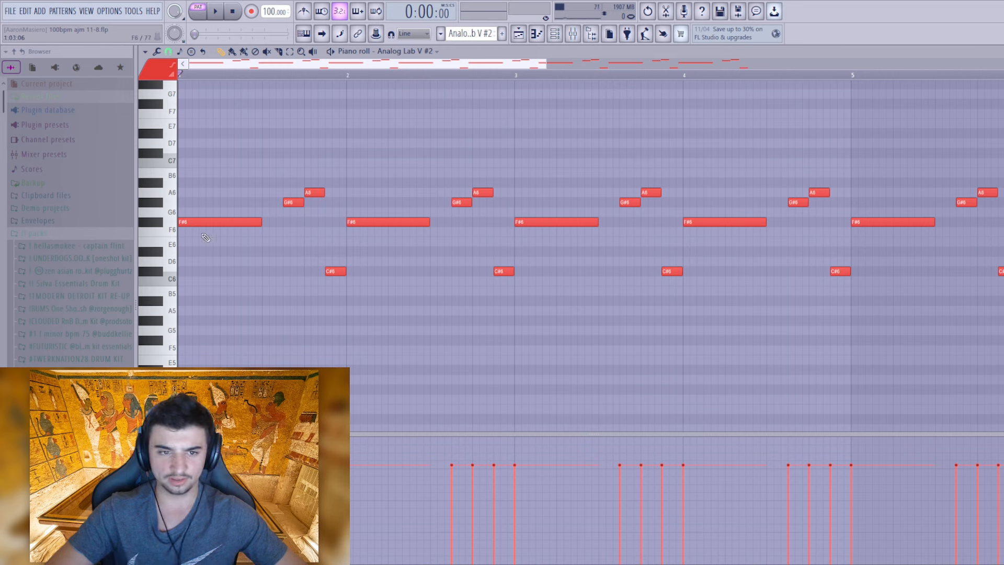
pyautogui.press('space')
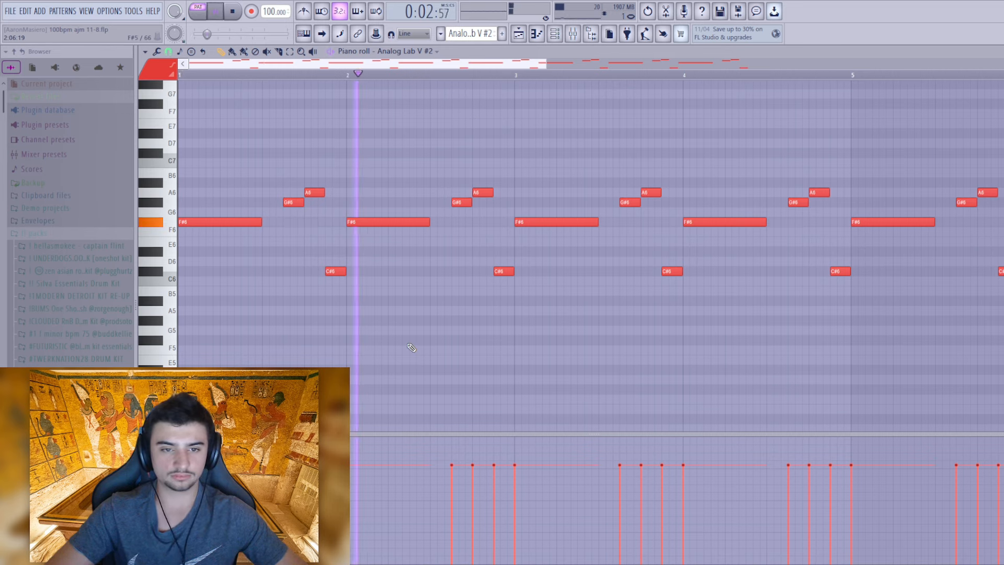
pyautogui.press('space')
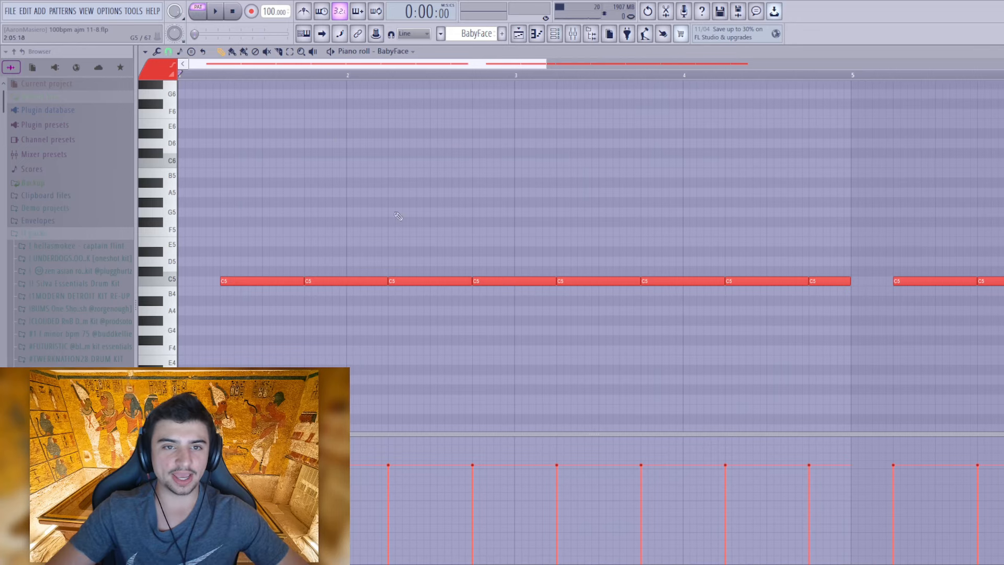
# - Audition the BabyFace pattern and try its notes one octave higher, at C6
pyautogui.press('space')
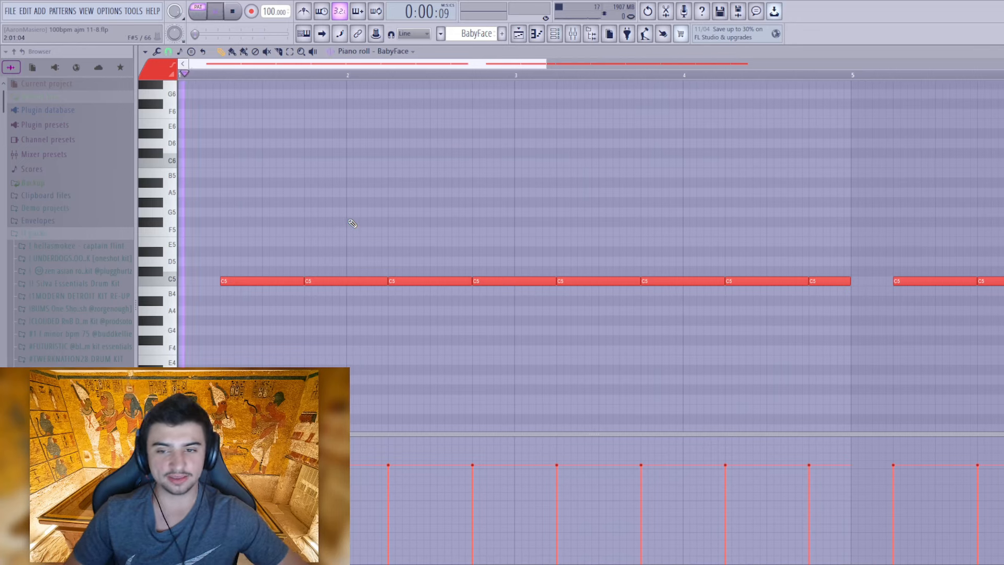
pyautogui.press('space')
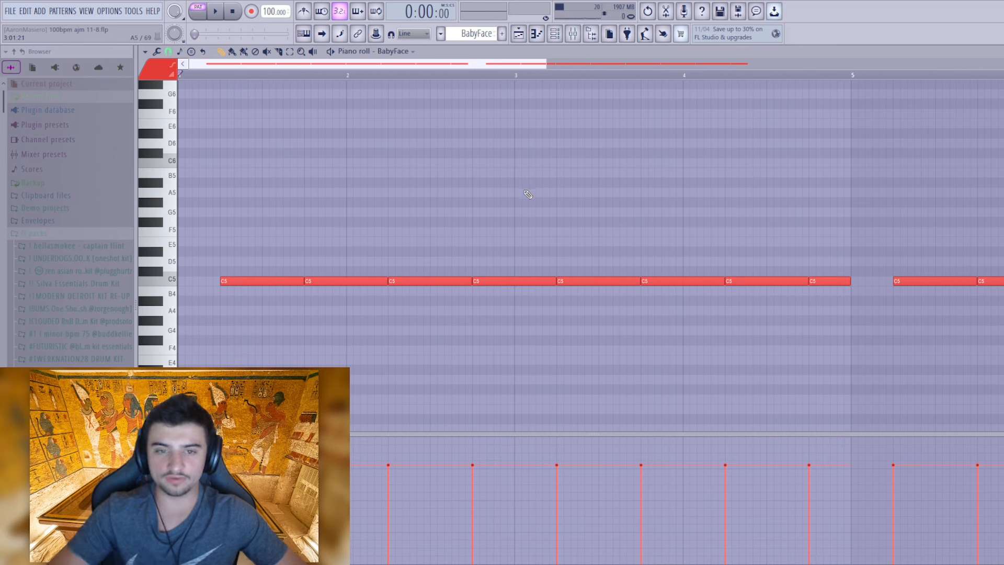
pyautogui.hotkey('ctrl', 'Up')
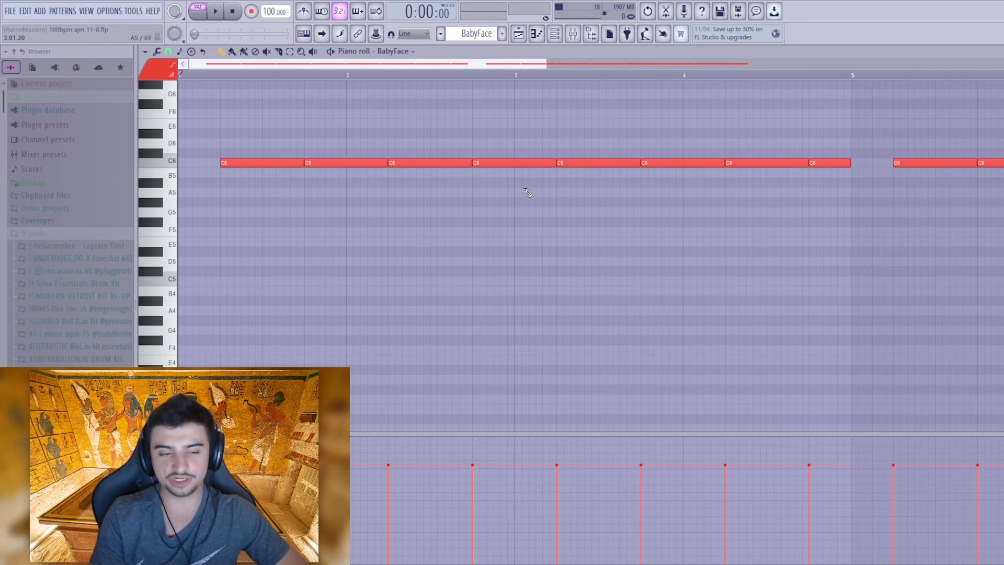
pyautogui.hotkey('ctrl', 'Down')
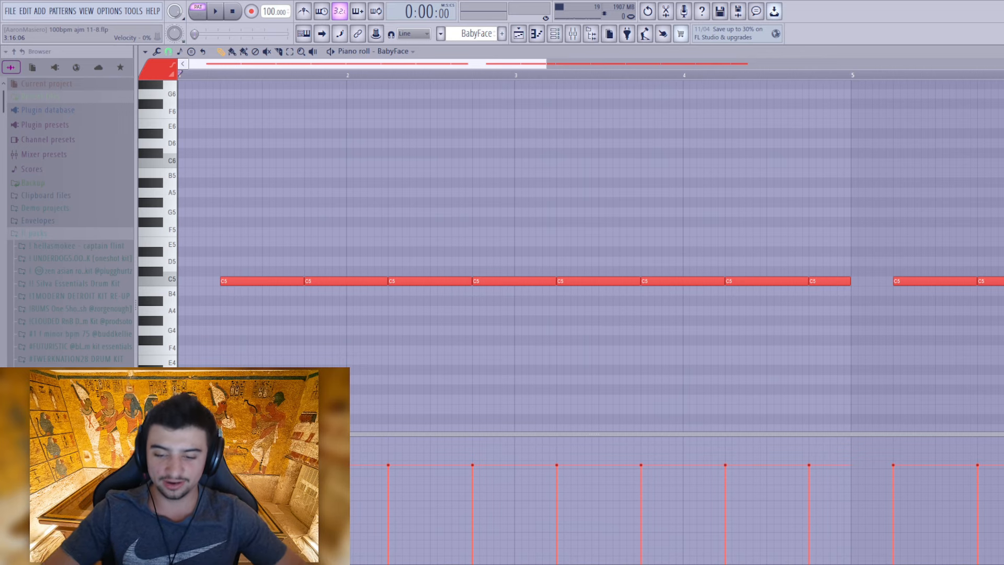
# - Go to the Det Laser pattern, audition it and examine its note placement across the bars
pyautogui.press('KP_Add')
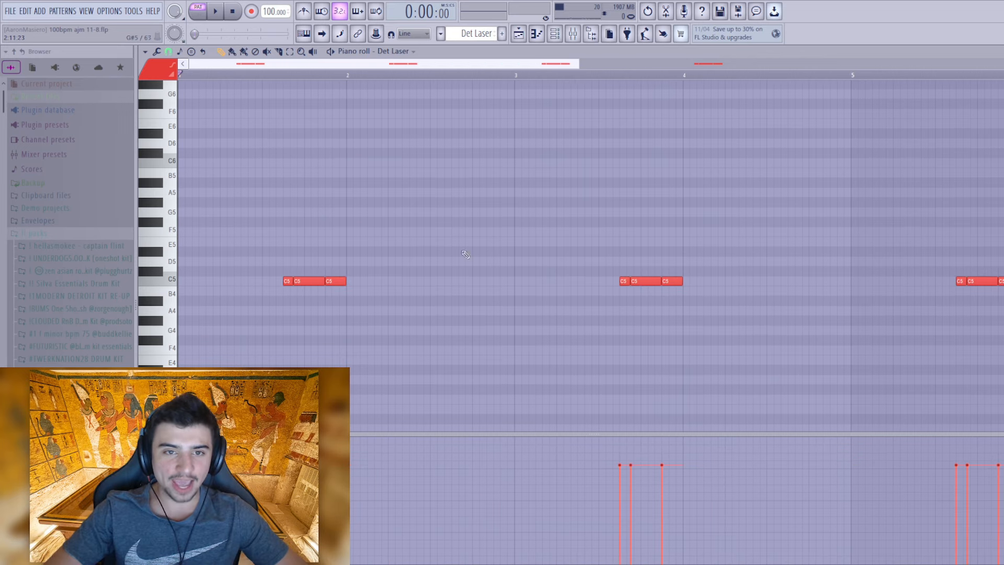
pyautogui.press('space')
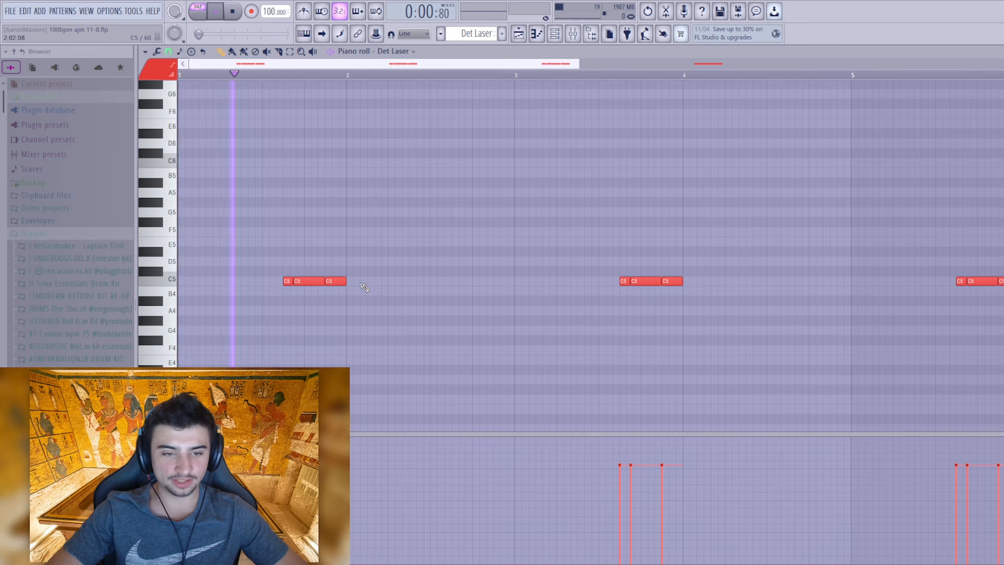
pyautogui.press('space')
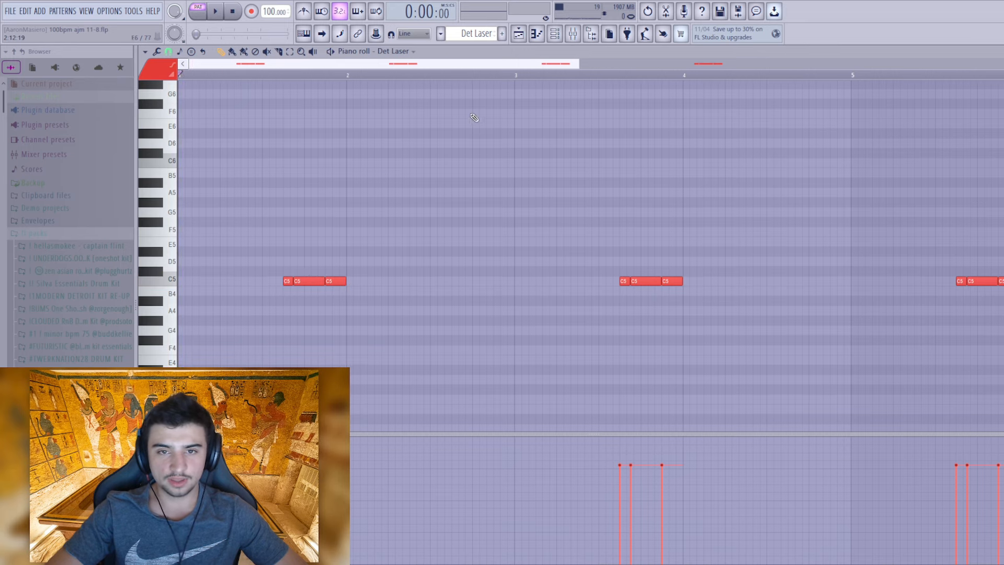
pyautogui.scroll(-3, 470, 83)
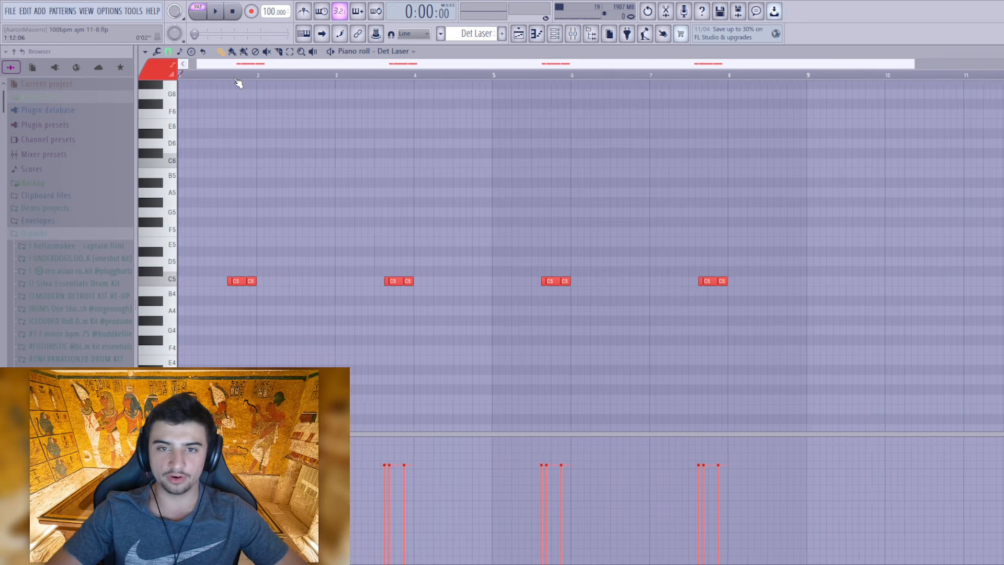
pyautogui.scroll(4, 240, 84)
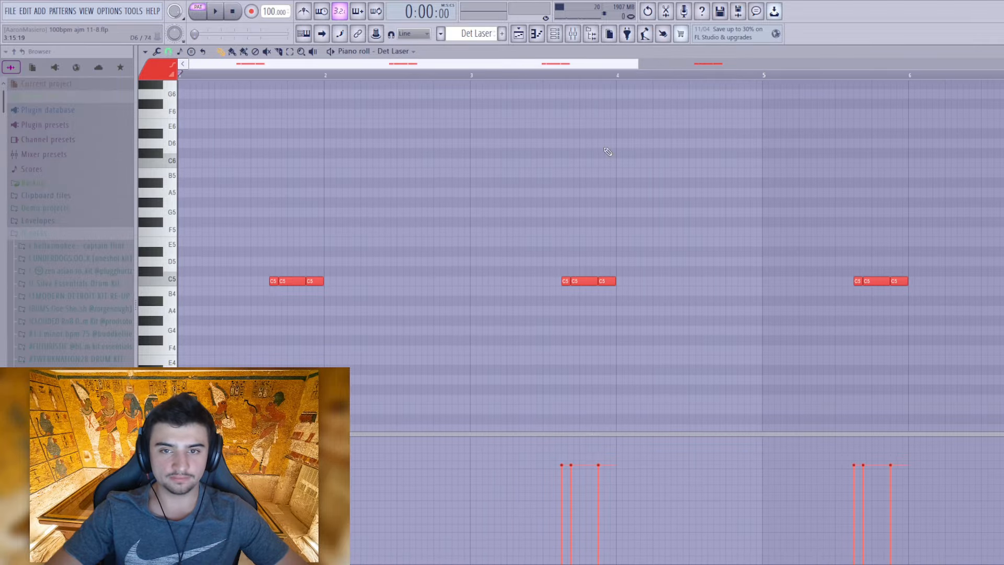
# - Switch the piano roll to Cali Rim, audition the pattern and examine its notes and velocities
pyautogui.click(408, 52)
pyautogui.click(403, 96)
pyautogui.click(401, 52)
pyautogui.click(401, 126)
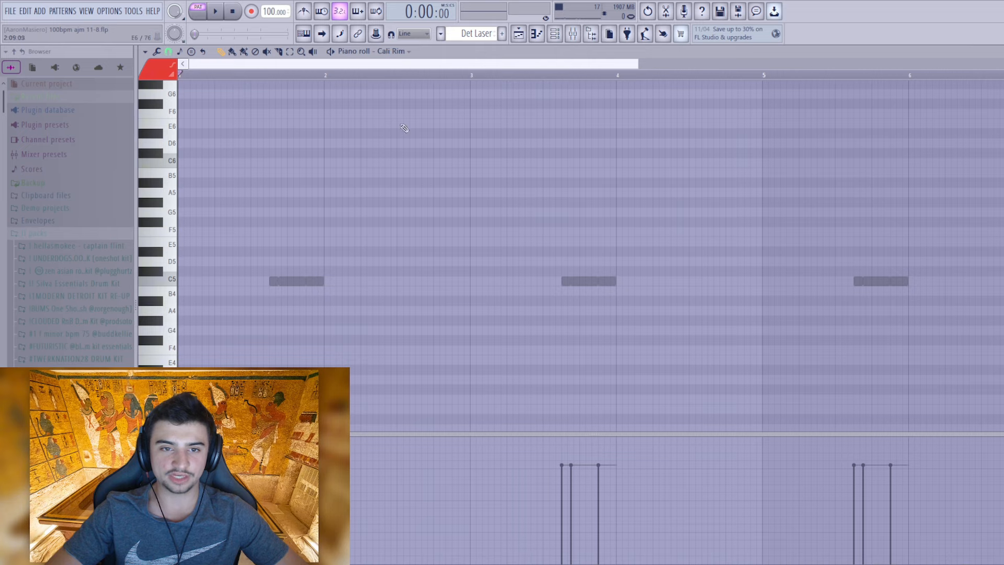
pyautogui.press('space')
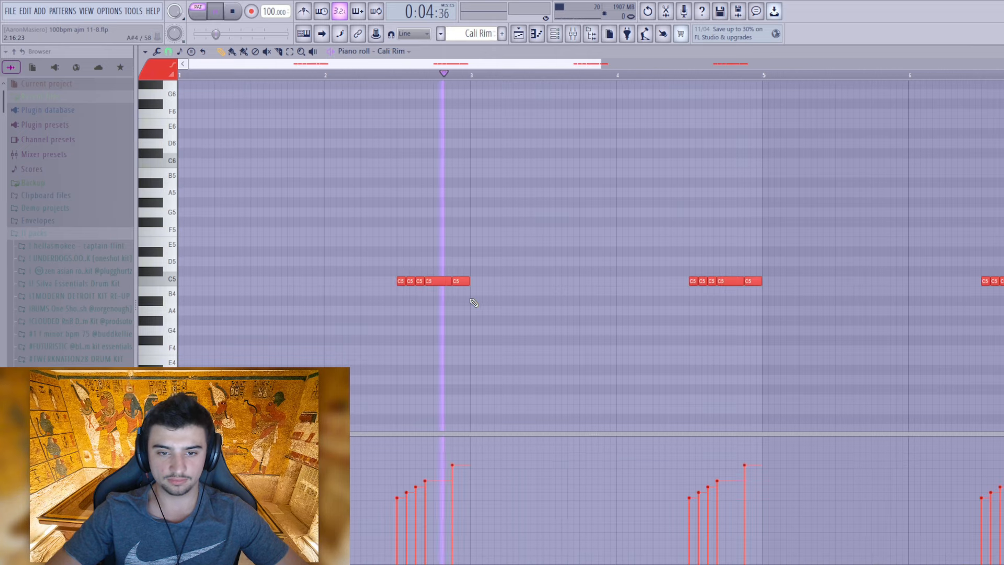
pyautogui.press('space')
pyautogui.scroll(-3, 466, 74)
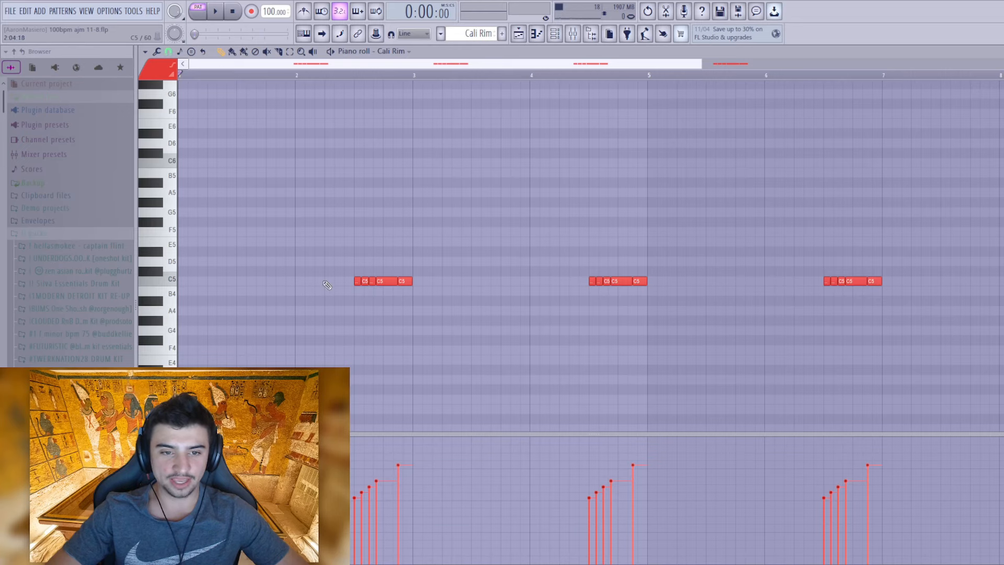
pyautogui.scroll(1, 394, 52)
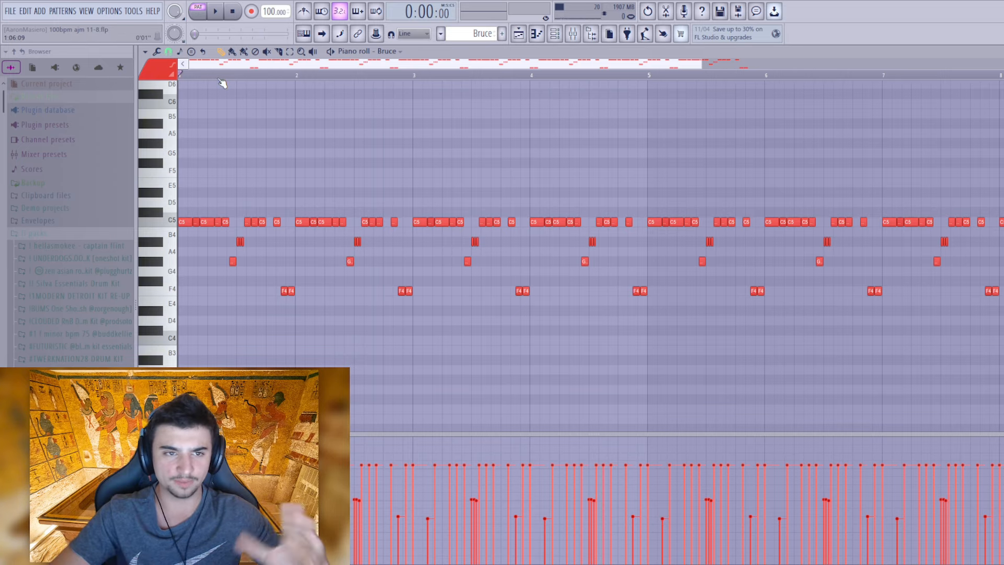
# - Examine the Bruce pattern's pitched notes and velocities in the first bars and play it
pyautogui.scroll(2, 220, 82)
pyautogui.scroll(1, 233, 72)
pyautogui.hscroll(-1, 261, 138)
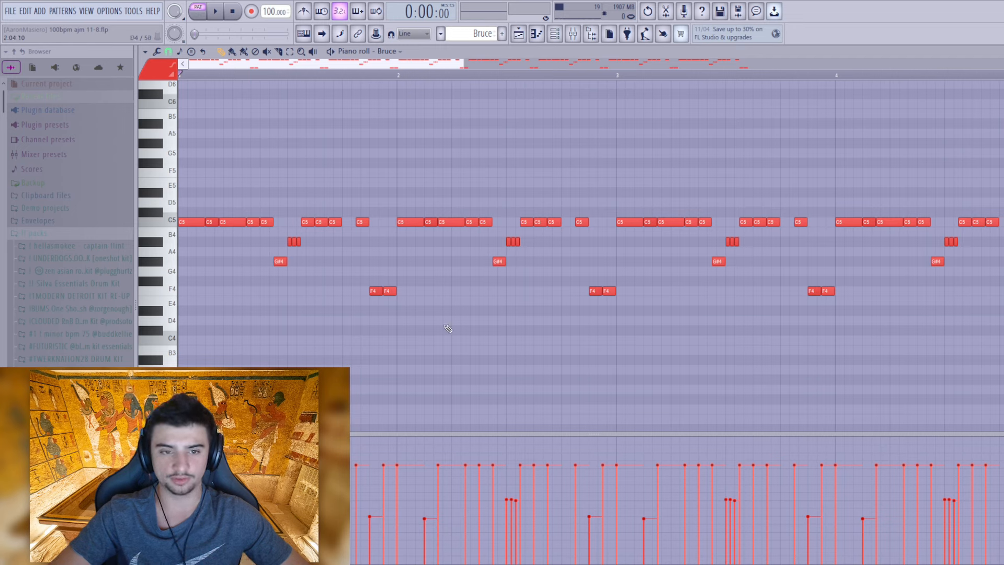
pyautogui.press('space')
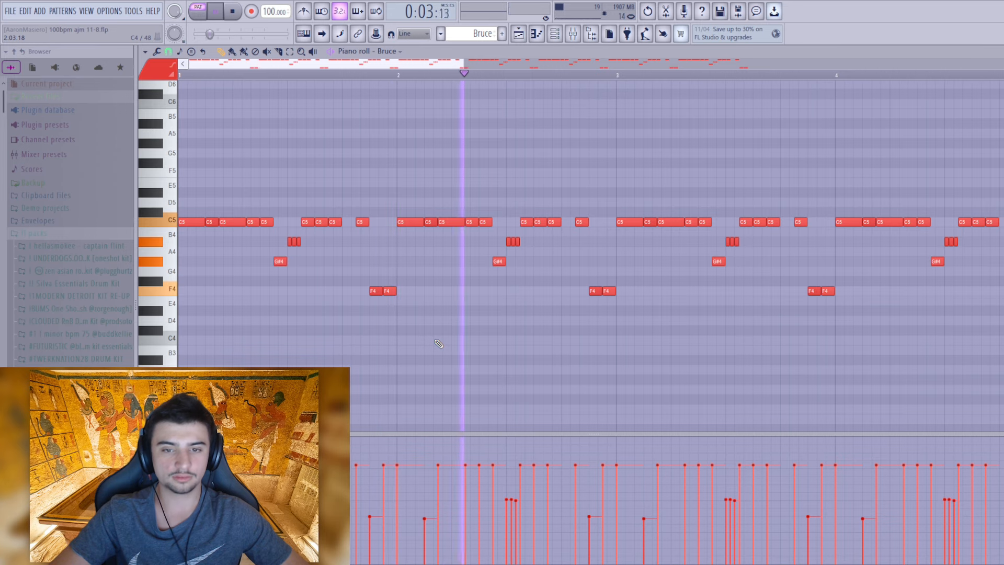
pyautogui.press('space')
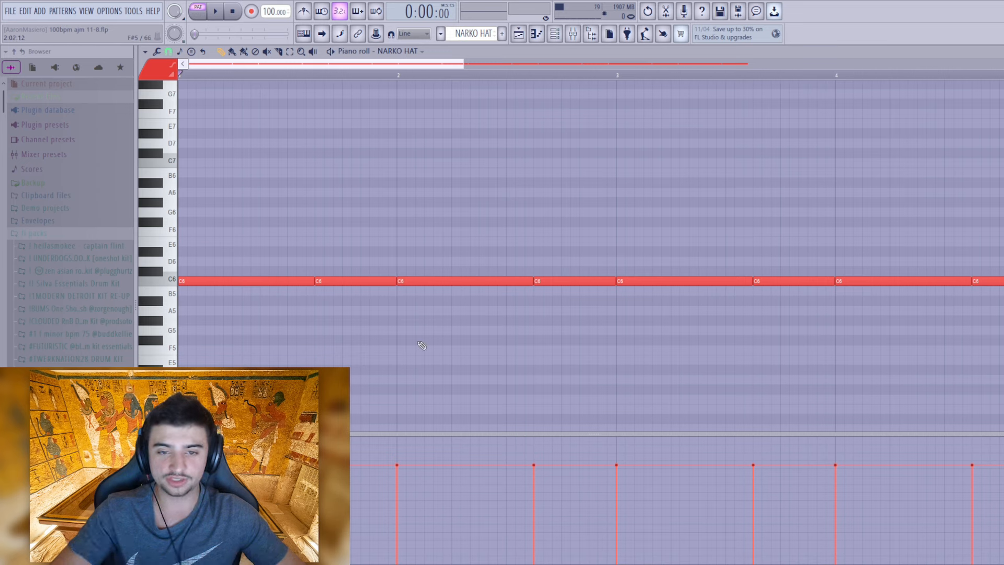
# - Audition the NARKO HAT pattern and show the kik 3 pattern in the piano roll for playback
pyautogui.press('space')
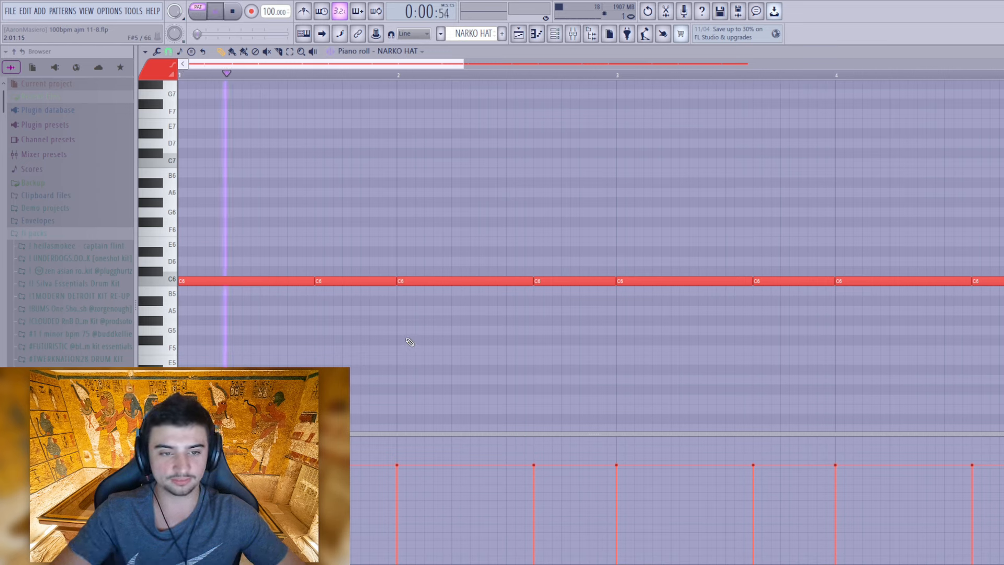
pyautogui.press('space')
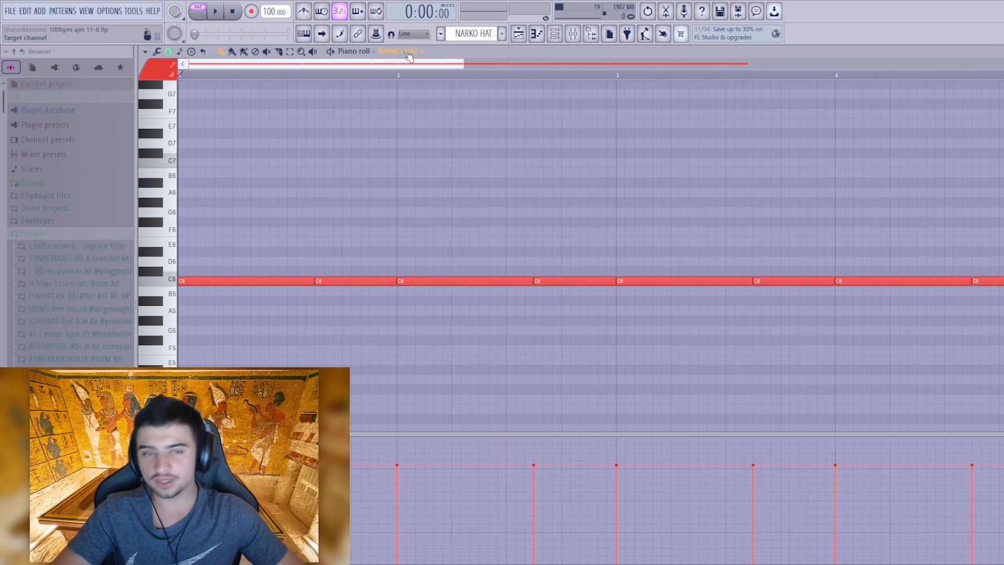
pyautogui.click(416, 167)
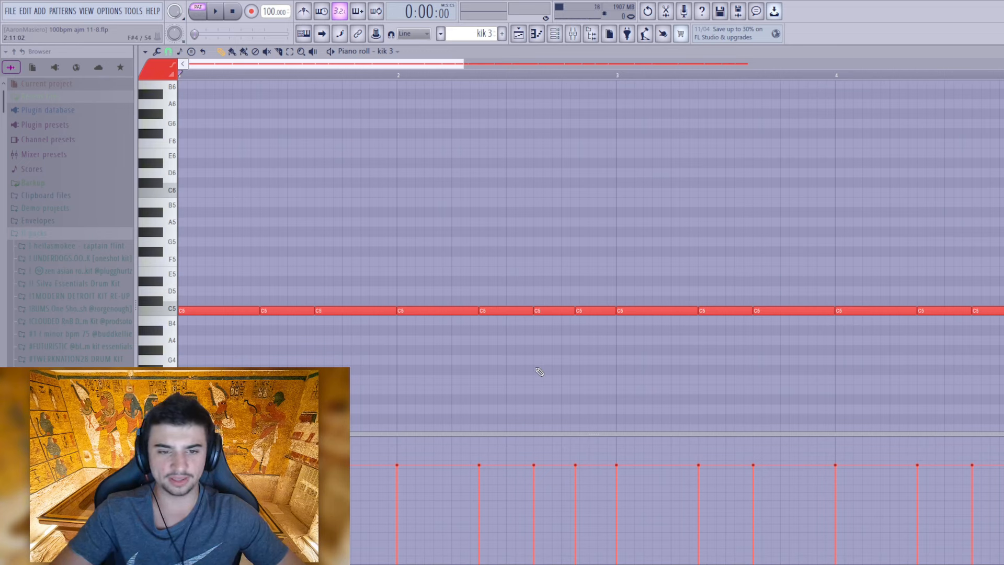
pyautogui.press('space')
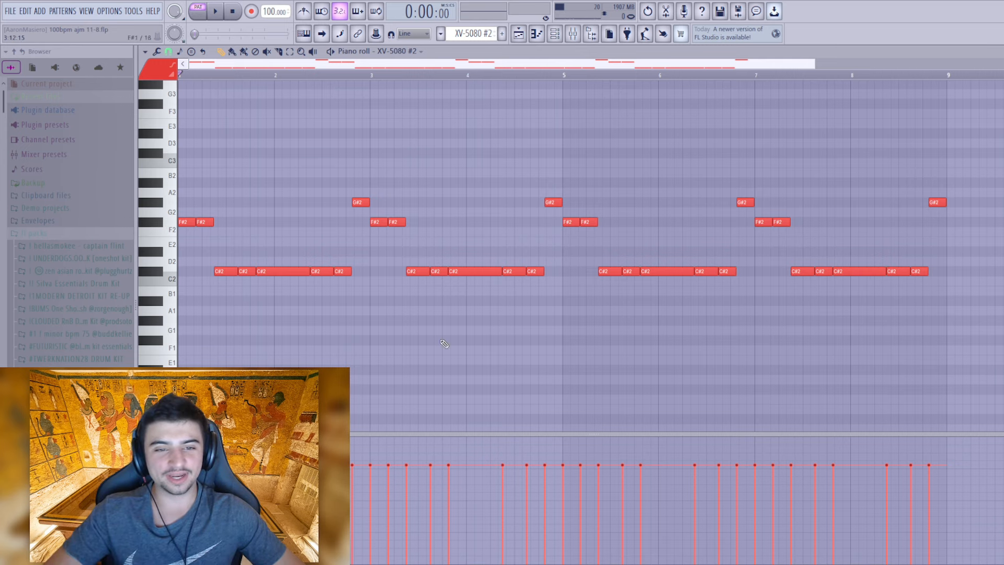
# - Audition the XV-5080 #2 bass pattern and play the full playlist arrangement in song mode
pyautogui.press('space')
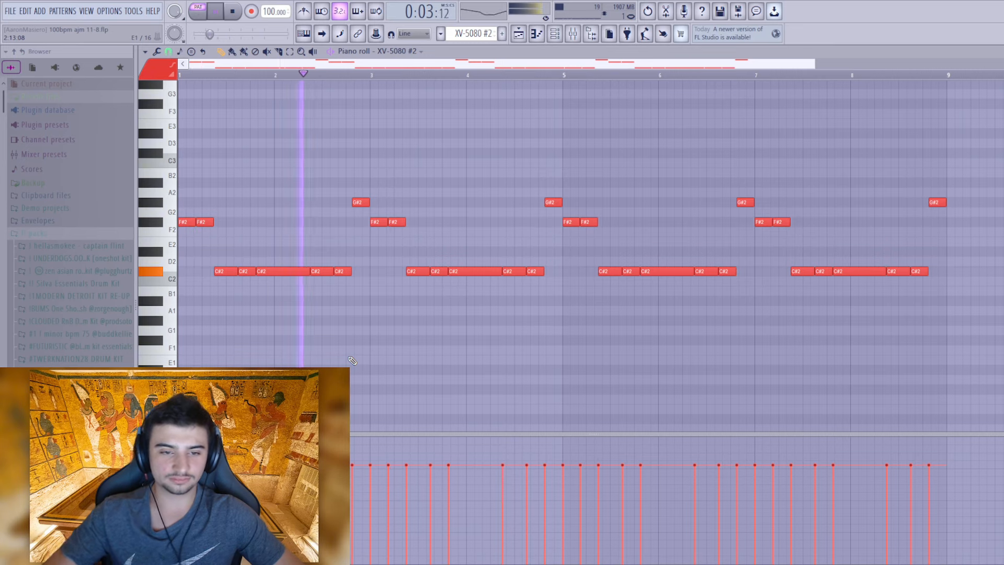
pyautogui.press('space')
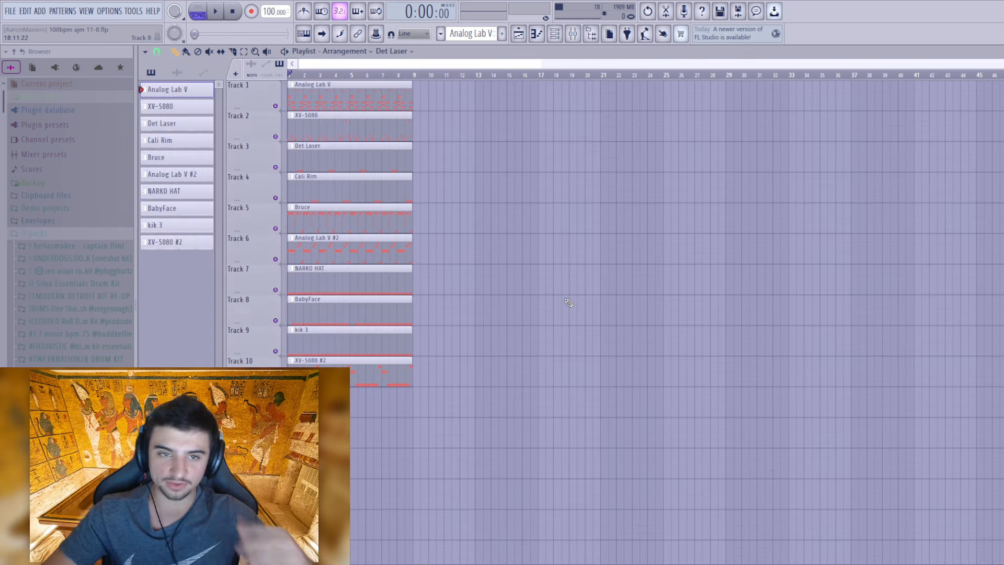
pyautogui.press('space')
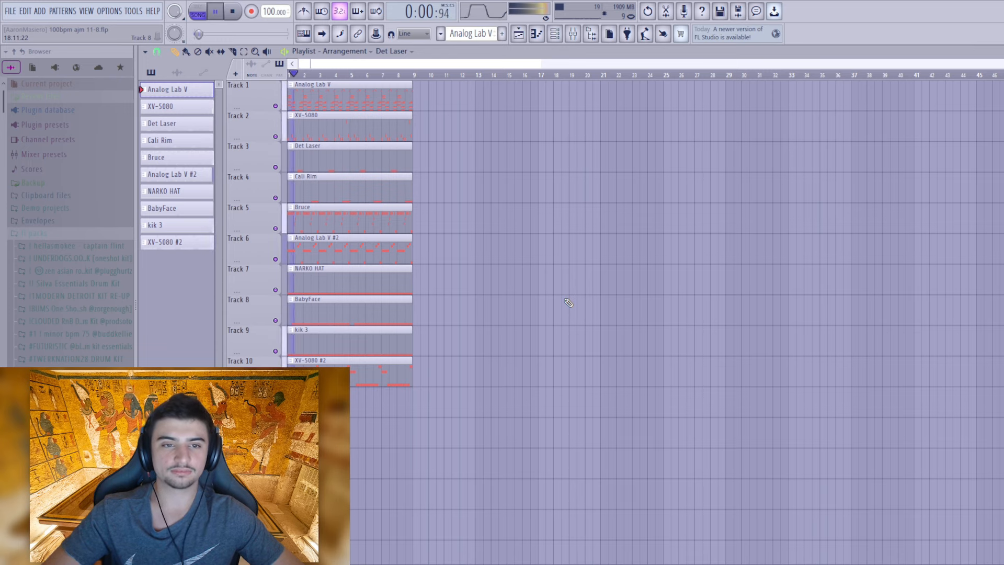